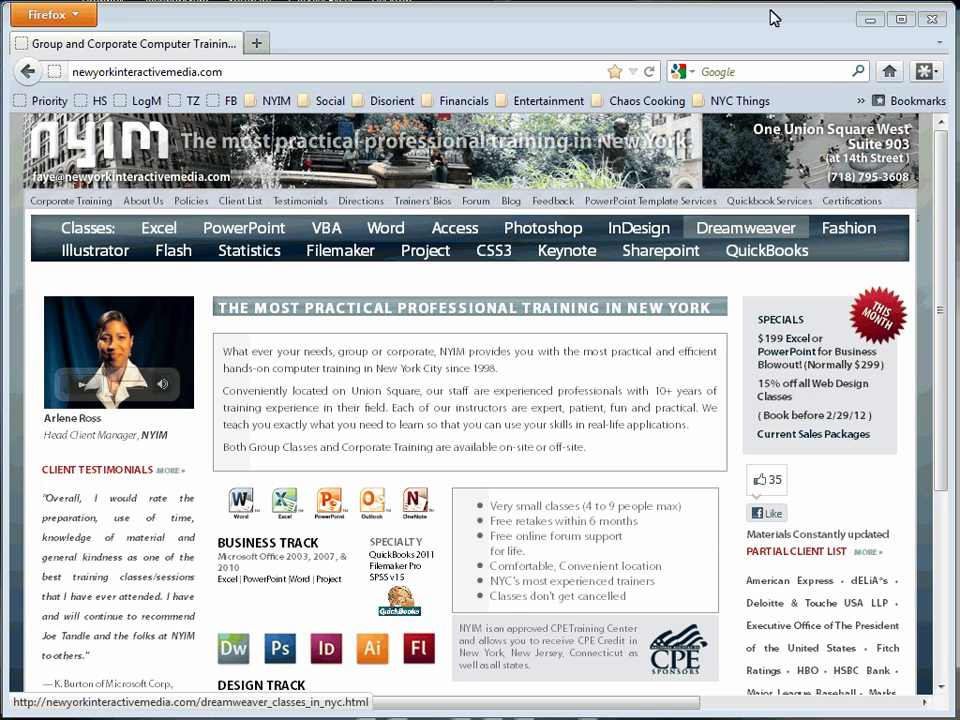
# Step: Switch to the big_oil_summary.xlsx workbook in Excel and format A1:B15 as a table with headers using Table Style Light 9
pyautogui.click(868, 19)
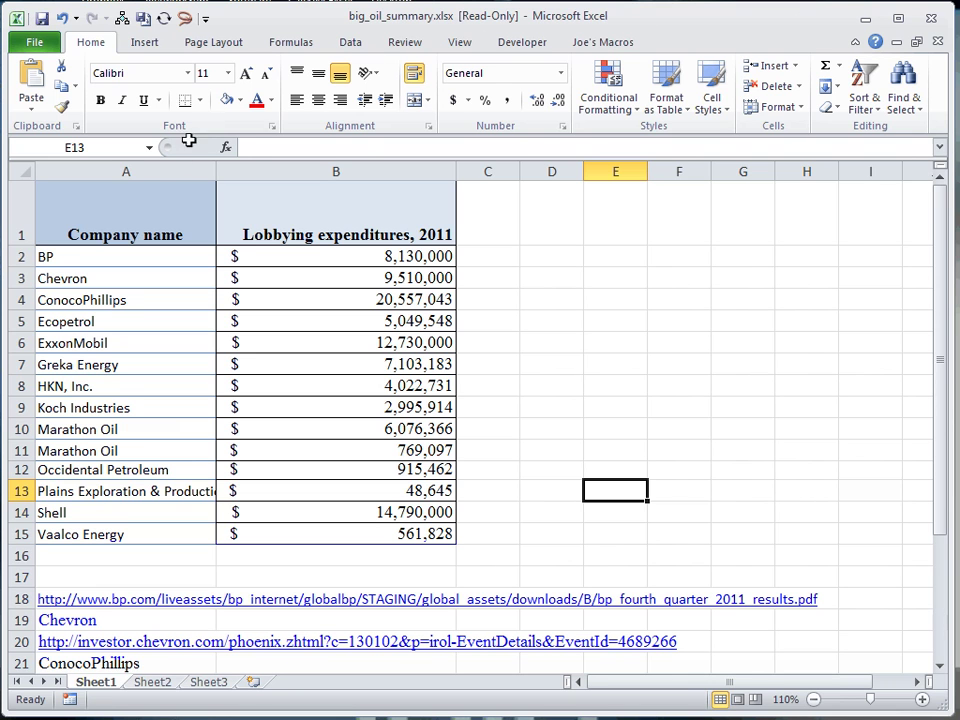
pyautogui.moveTo(147, 230); pyautogui.dragTo(384, 523)
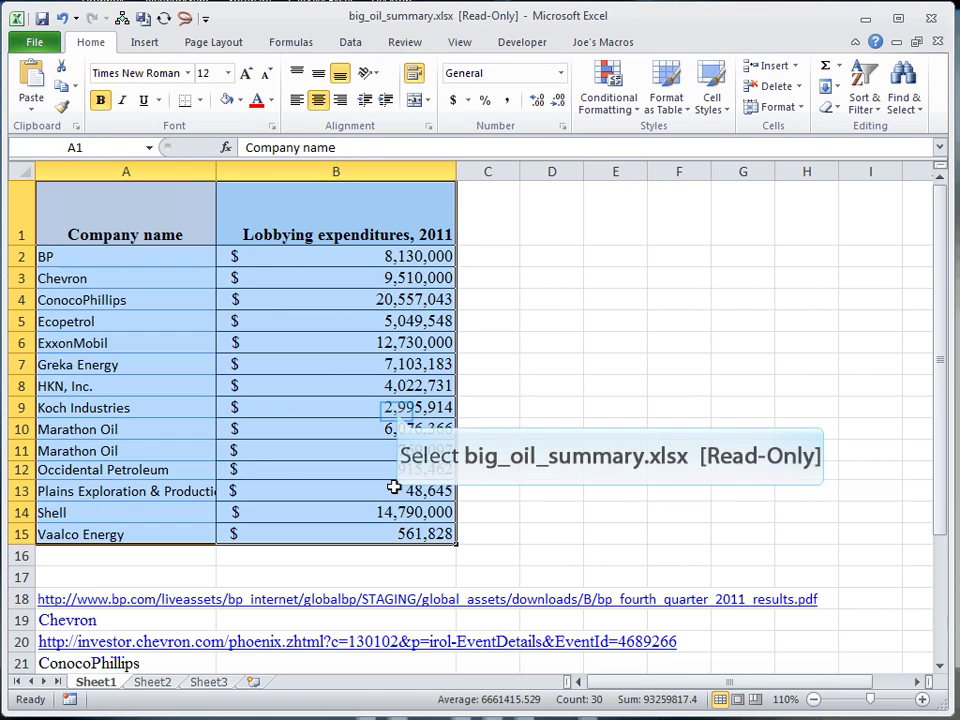
pyautogui.click(397, 410)
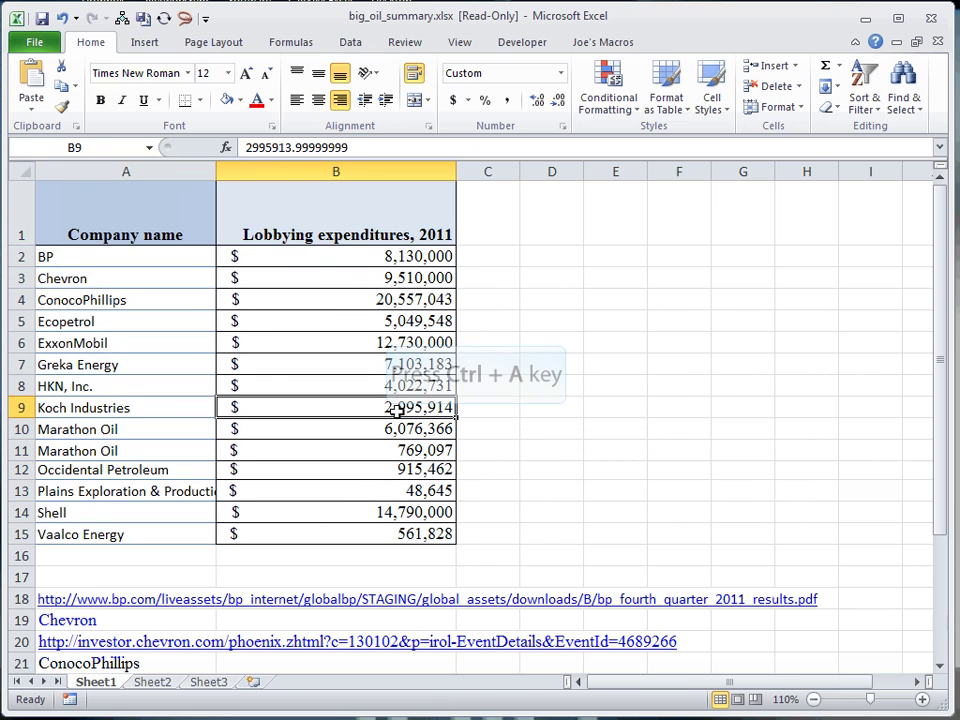
pyautogui.hotkey('ctrl', 'a')
pyautogui.click(681, 108)
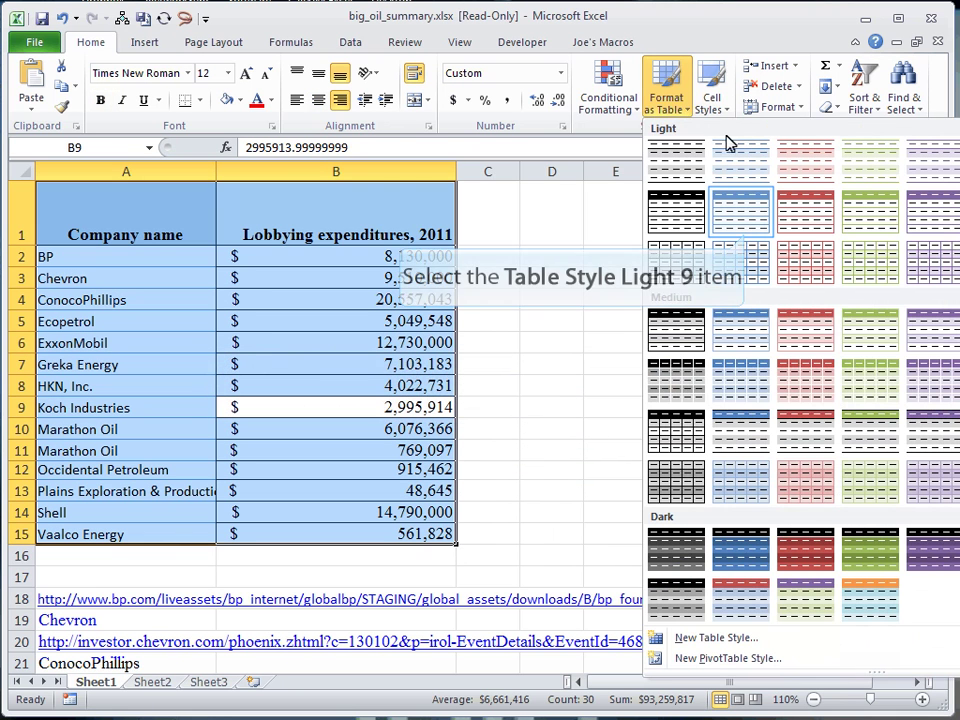
pyautogui.click(748, 240)
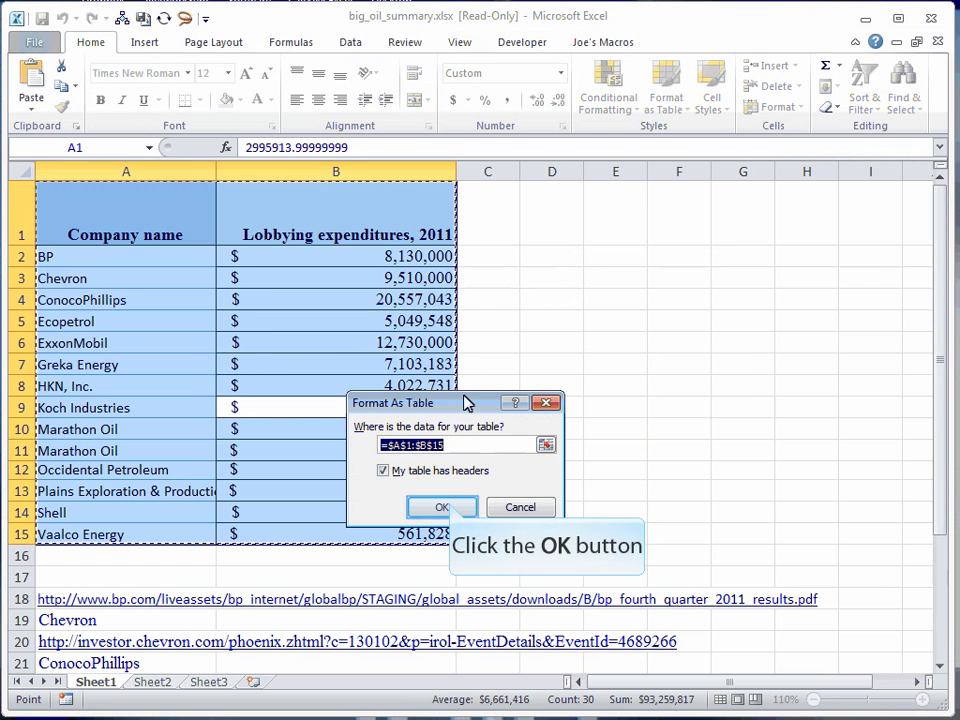
pyautogui.click(444, 507)
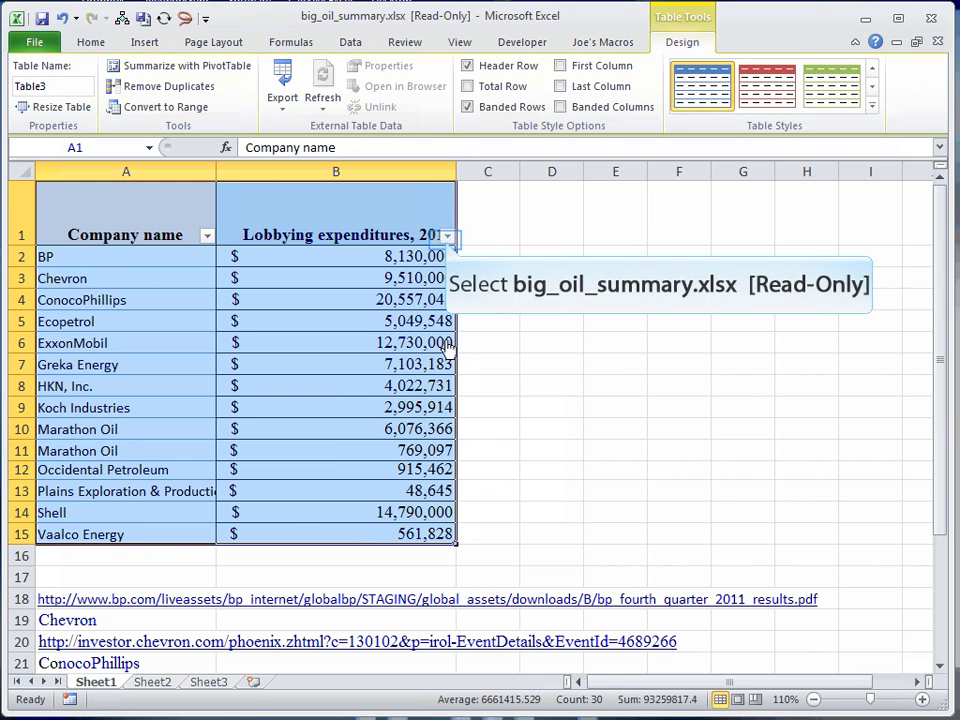
# Step: Sort the table by lobbying expenditures from largest to smallest and insert a Pie of Pie chart from it
pyautogui.click(447, 237)
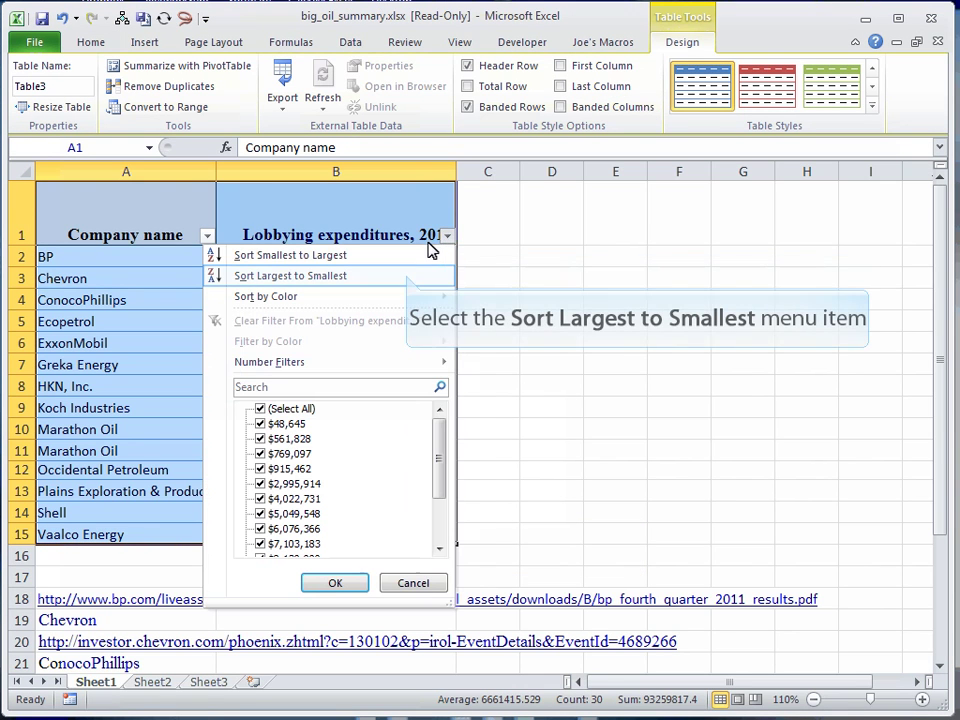
pyautogui.click(410, 276)
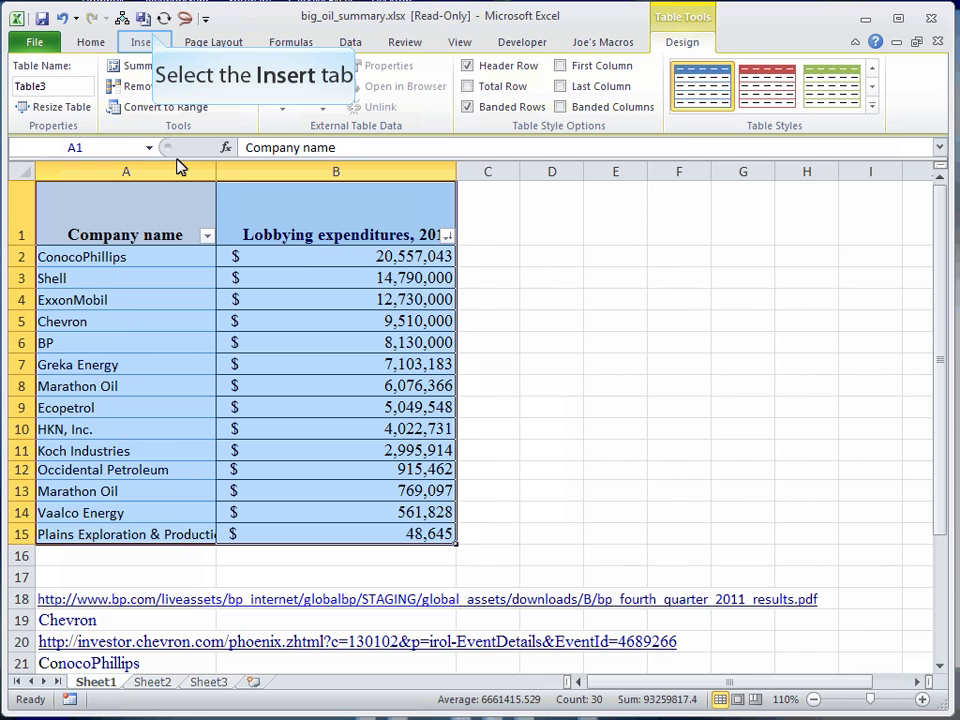
pyautogui.click(144, 42)
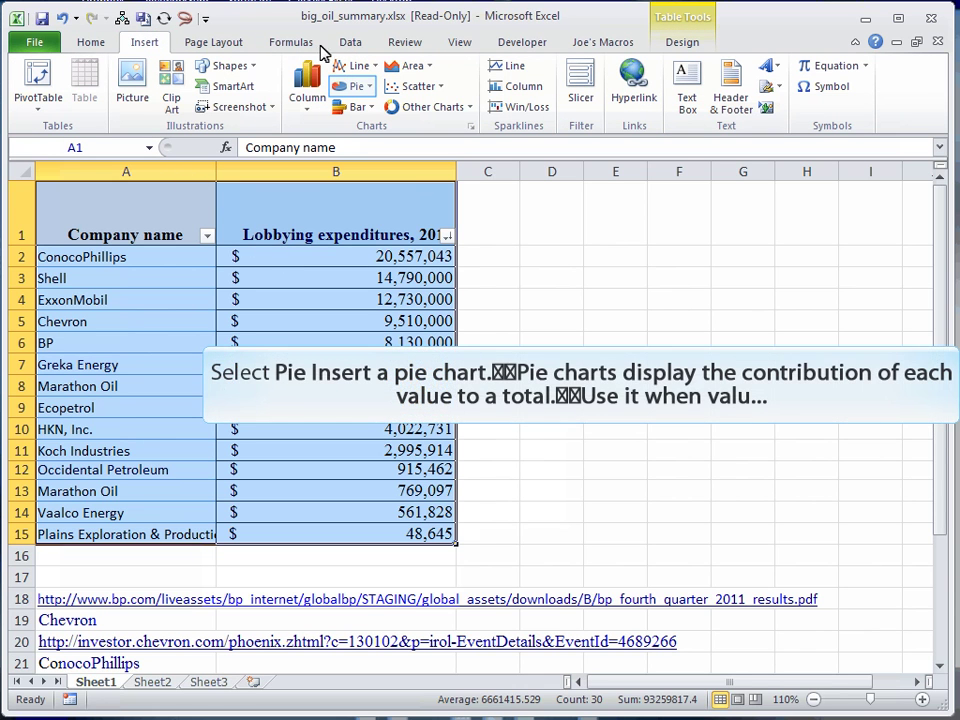
pyautogui.click(372, 90)
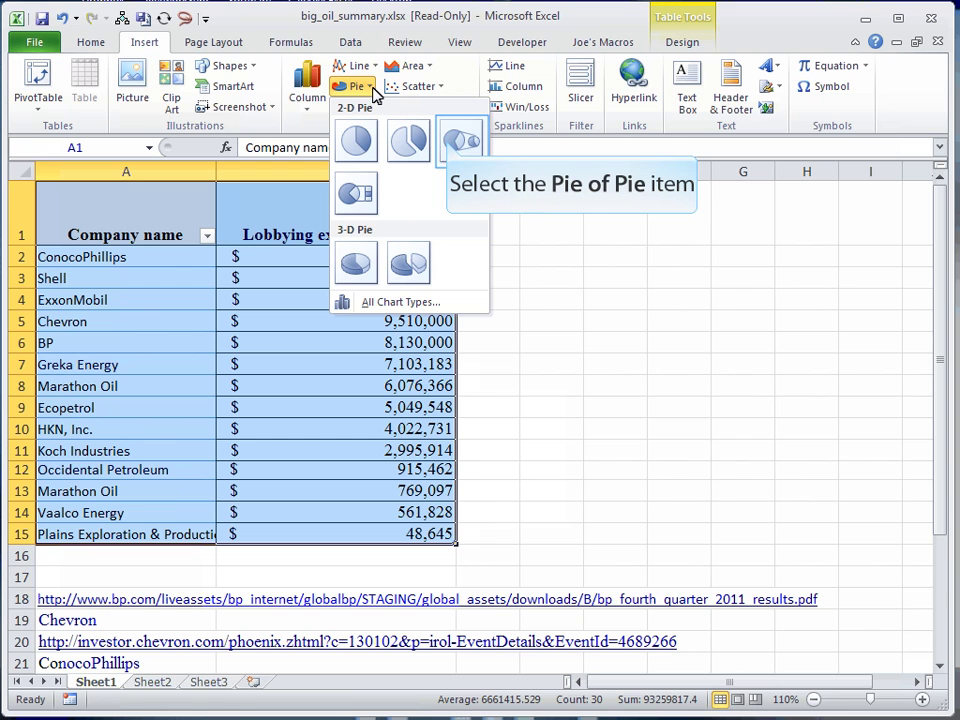
pyautogui.click(449, 146)
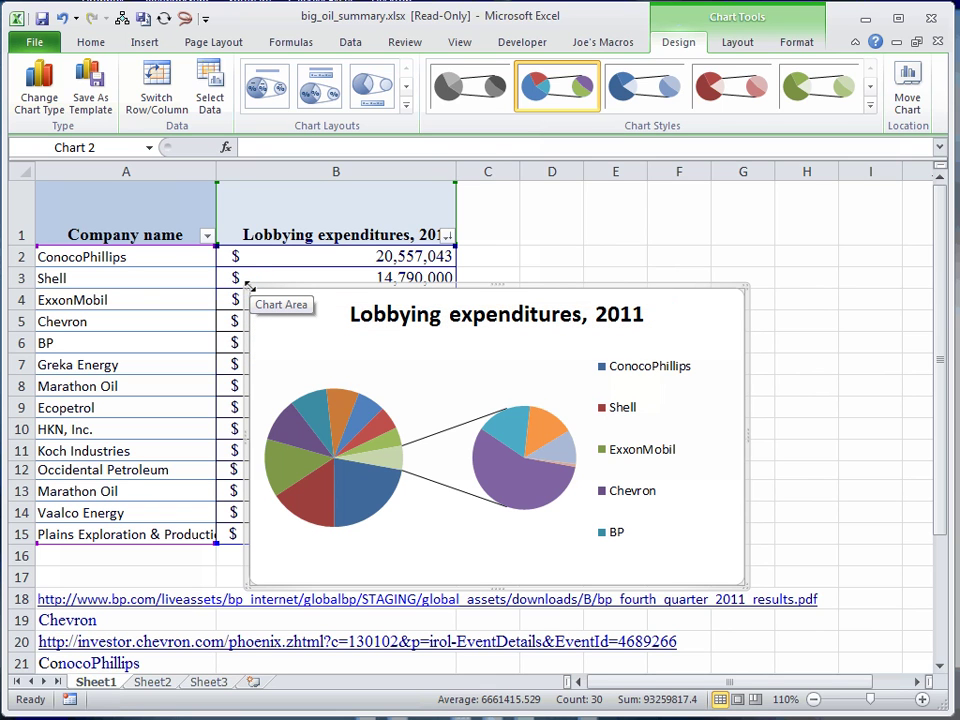
# Step: Enlarge the chart so it spans about columns A to I and rows 1 to 18
pyautogui.moveTo(249, 288); pyautogui.dragTo(40, 186)
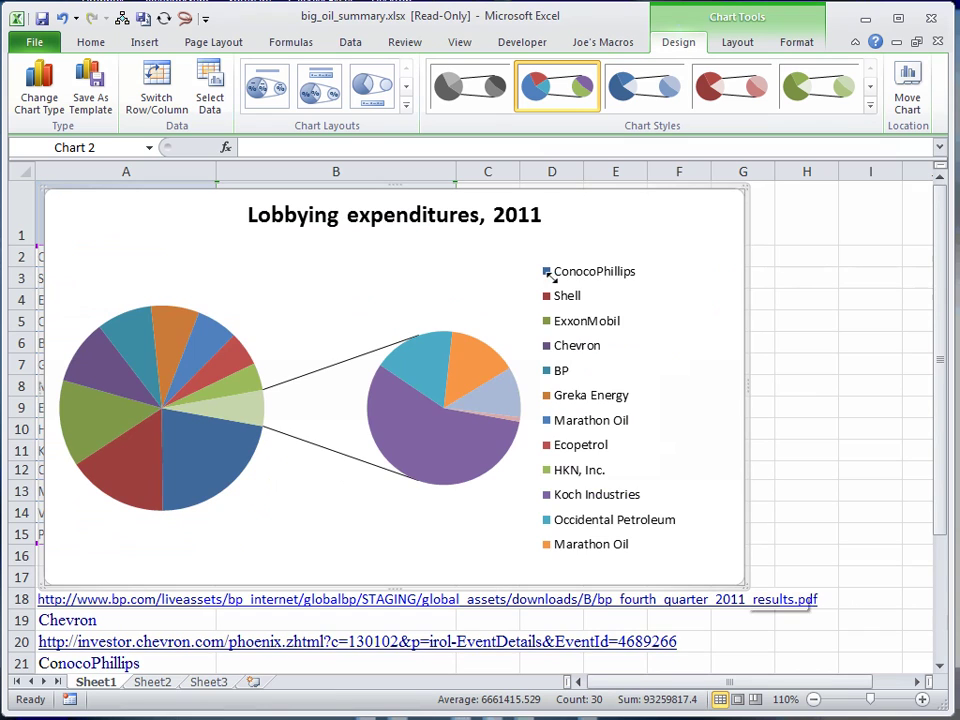
pyautogui.moveTo(743, 584); pyautogui.dragTo(932, 272)
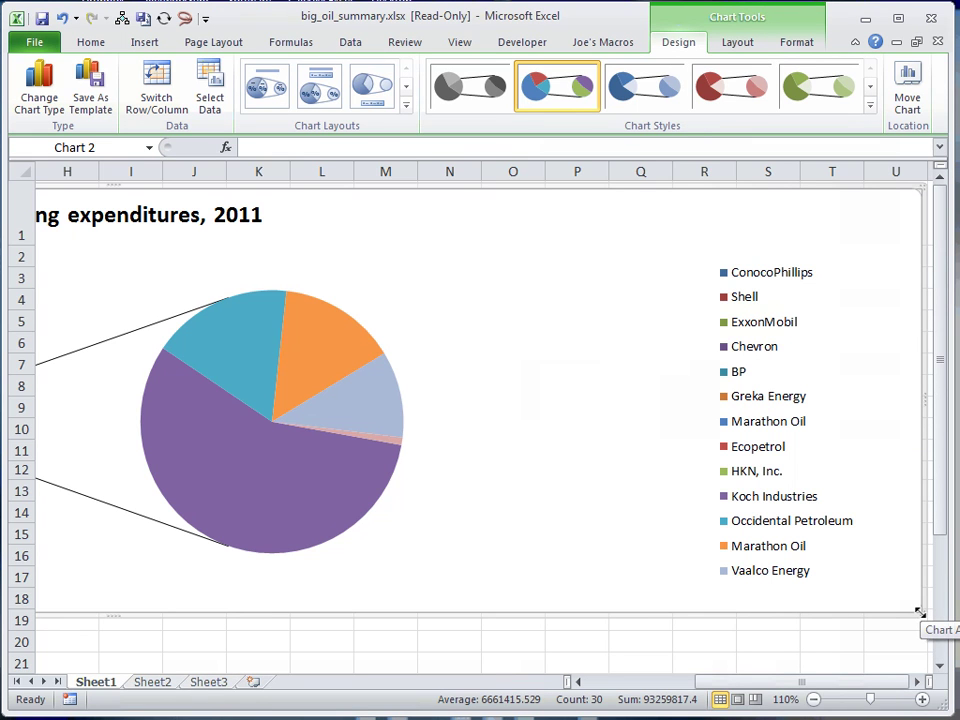
pyautogui.moveTo(918, 612); pyautogui.dragTo(561, 606)
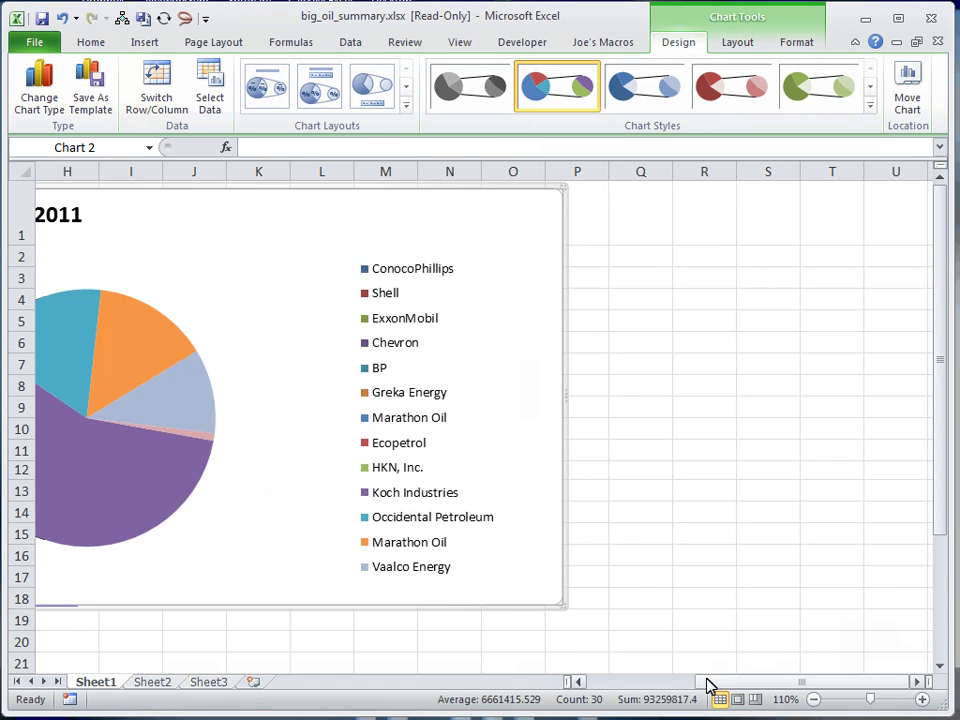
pyautogui.moveTo(709, 686); pyautogui.dragTo(549, 681)
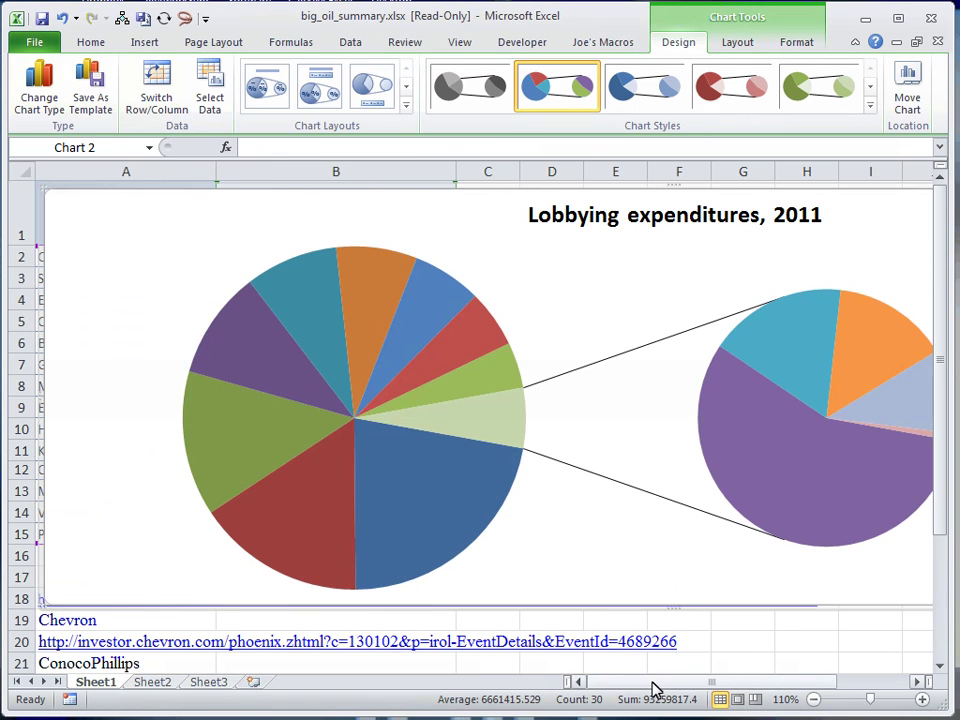
pyautogui.moveTo(664, 688); pyautogui.dragTo(735, 681)
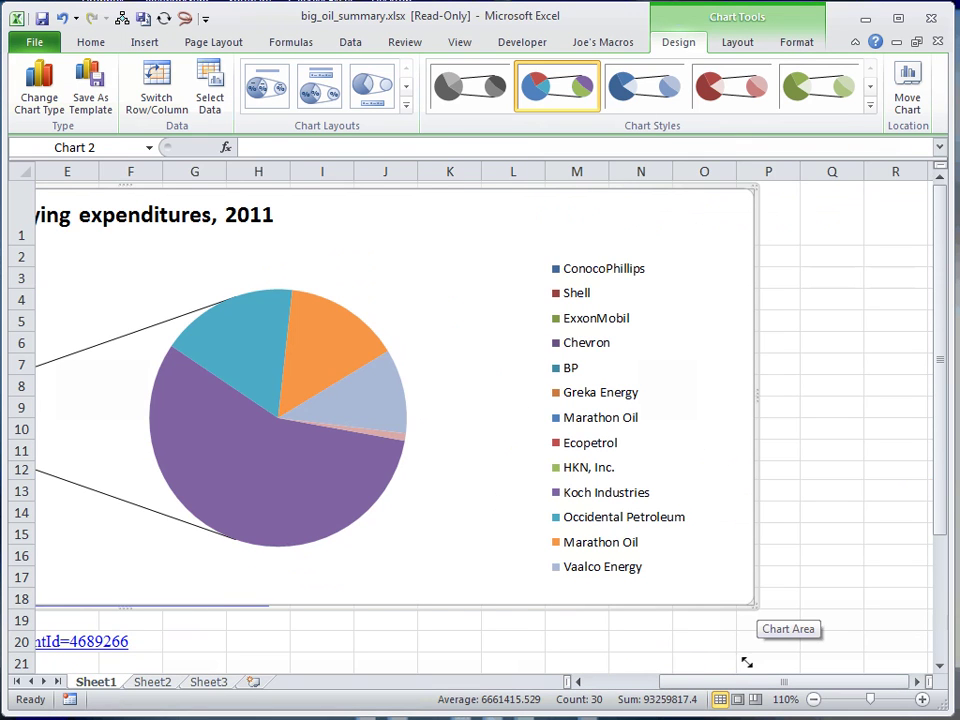
pyautogui.moveTo(754, 605); pyautogui.dragTo(381, 598)
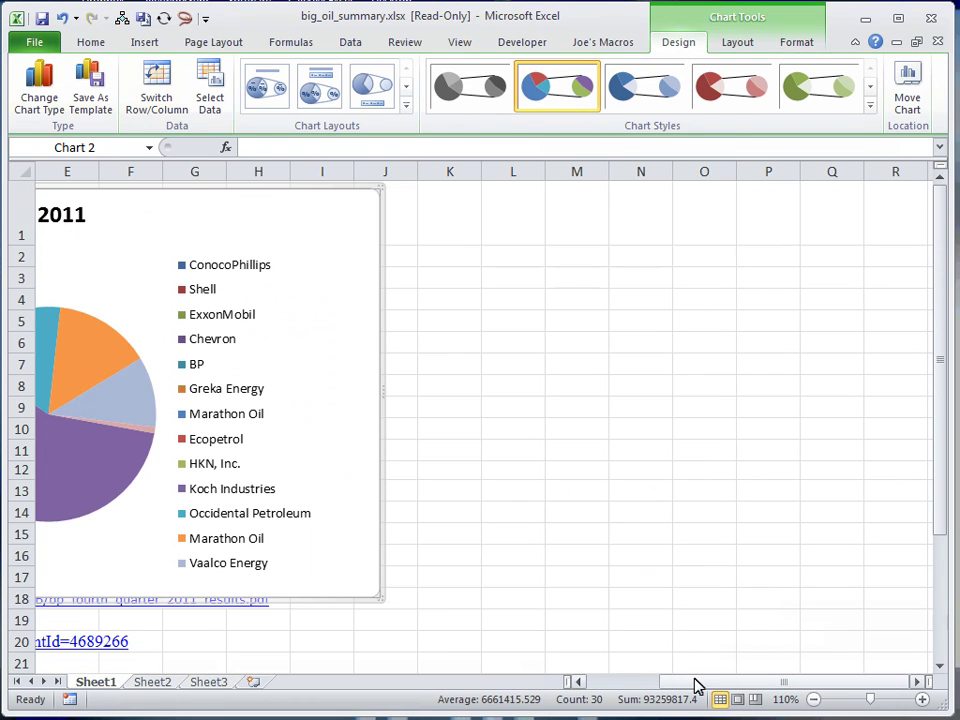
pyautogui.moveTo(697, 686); pyautogui.dragTo(542, 681)
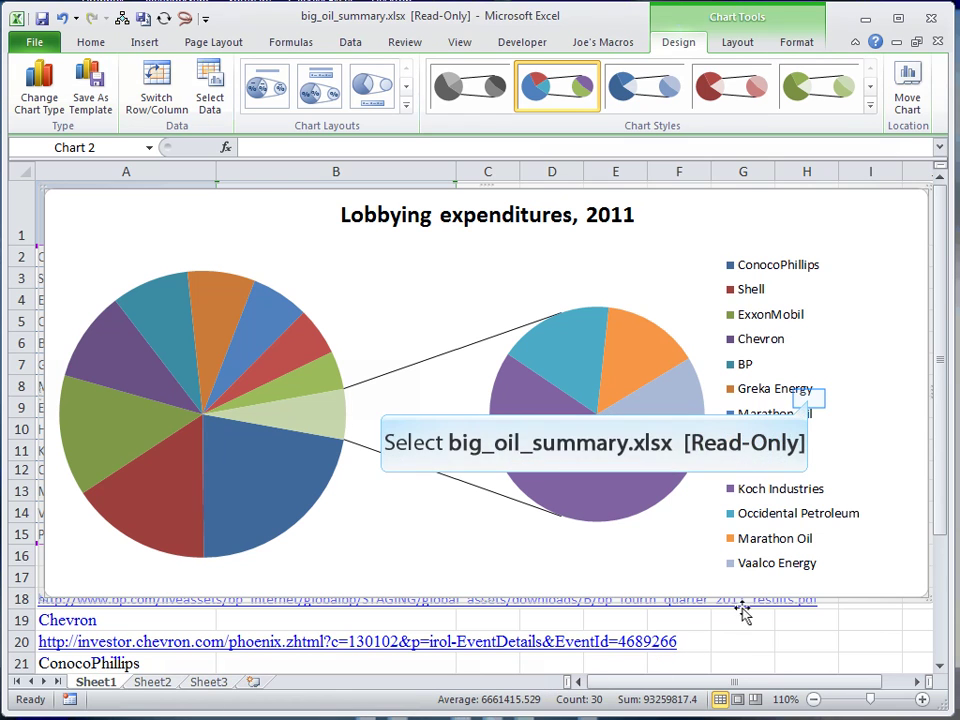
# Step: Narrow the chart's legend from its inner edge and enlarge the plot area of both pies into the freed space
pyautogui.click(777, 398)
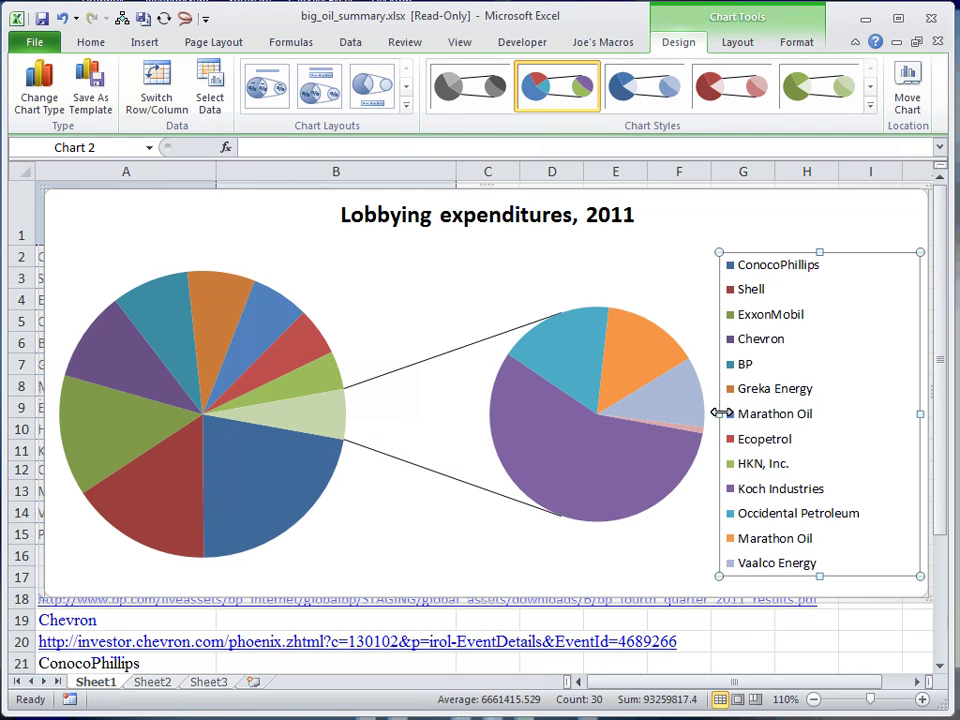
pyautogui.moveTo(720, 413); pyautogui.dragTo(745, 395)
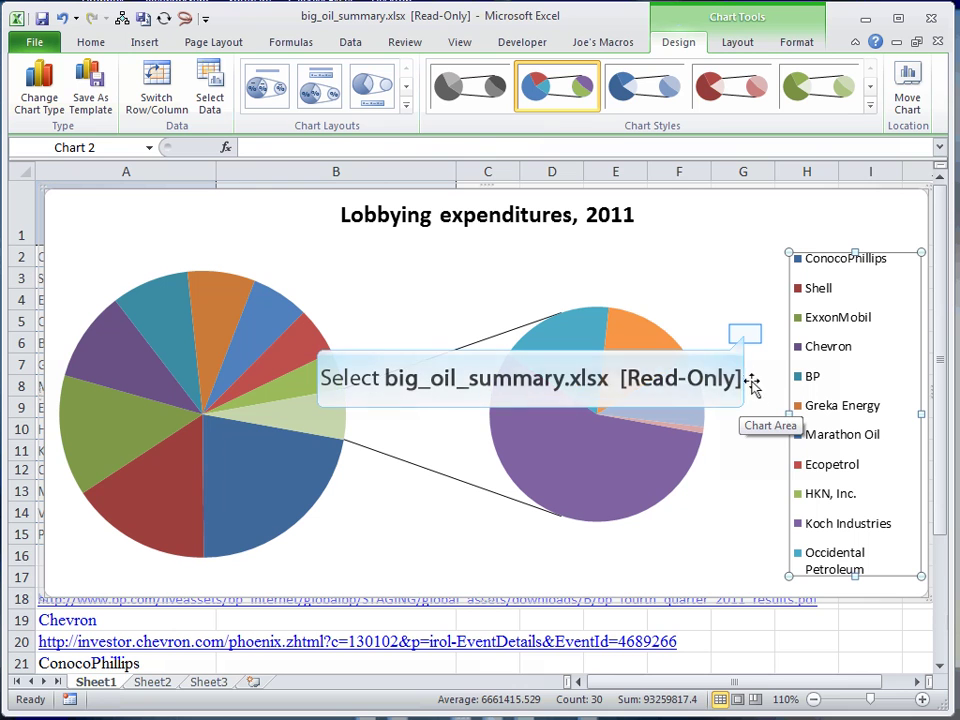
pyautogui.click(681, 311)
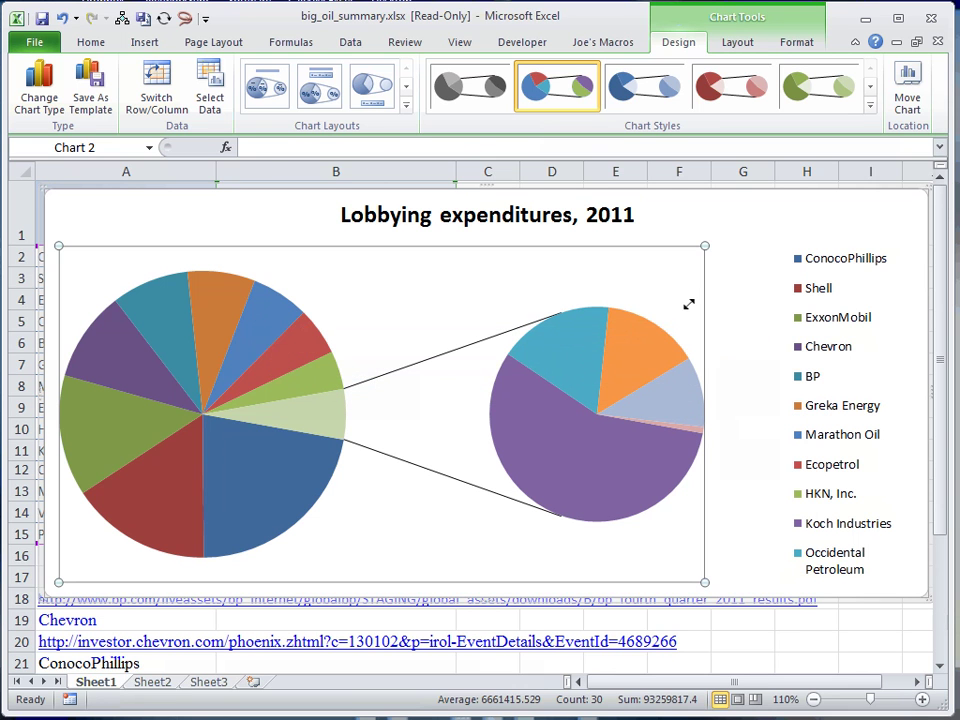
pyautogui.moveTo(706, 247); pyautogui.dragTo(774, 208)
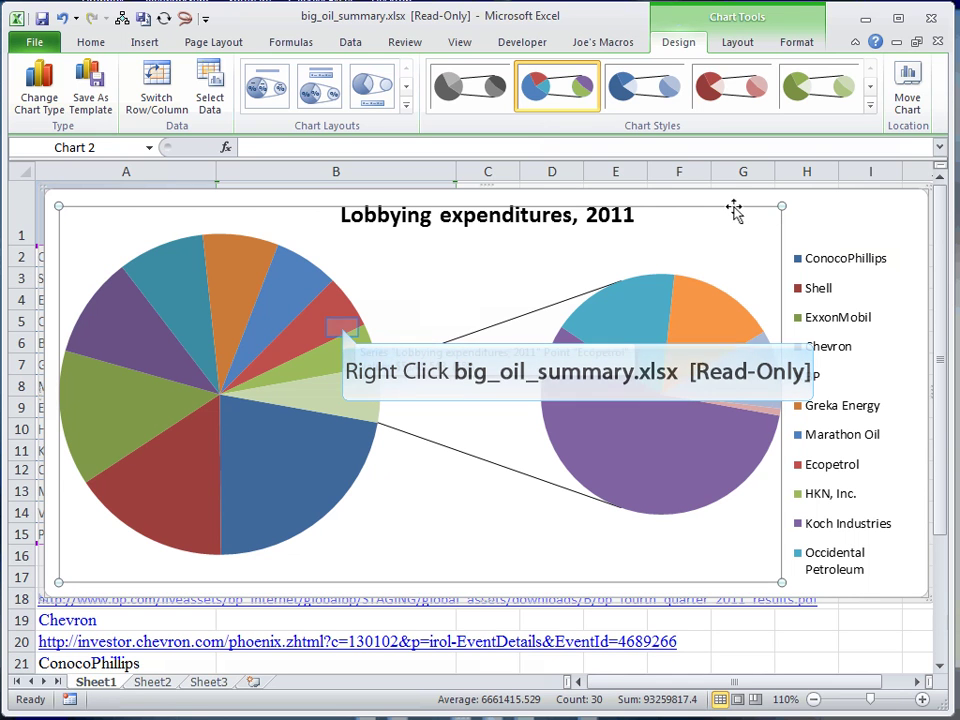
# Step: Add data labels with Best Fit positioning to the lobbying expenditures pie series
pyautogui.rightClick(342, 330)
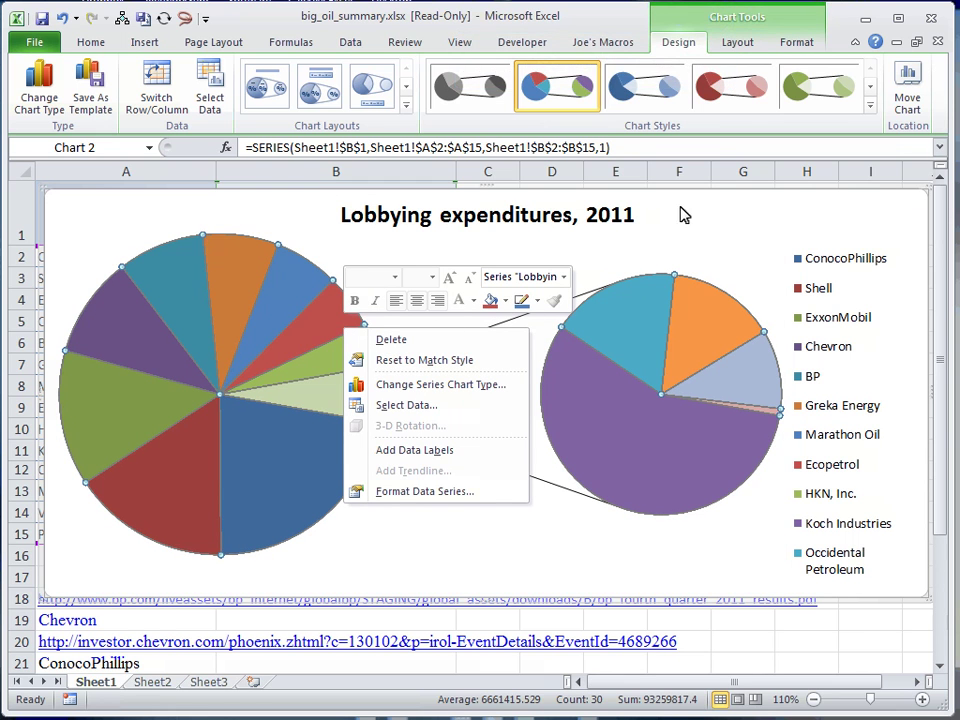
pyautogui.click(735, 21)
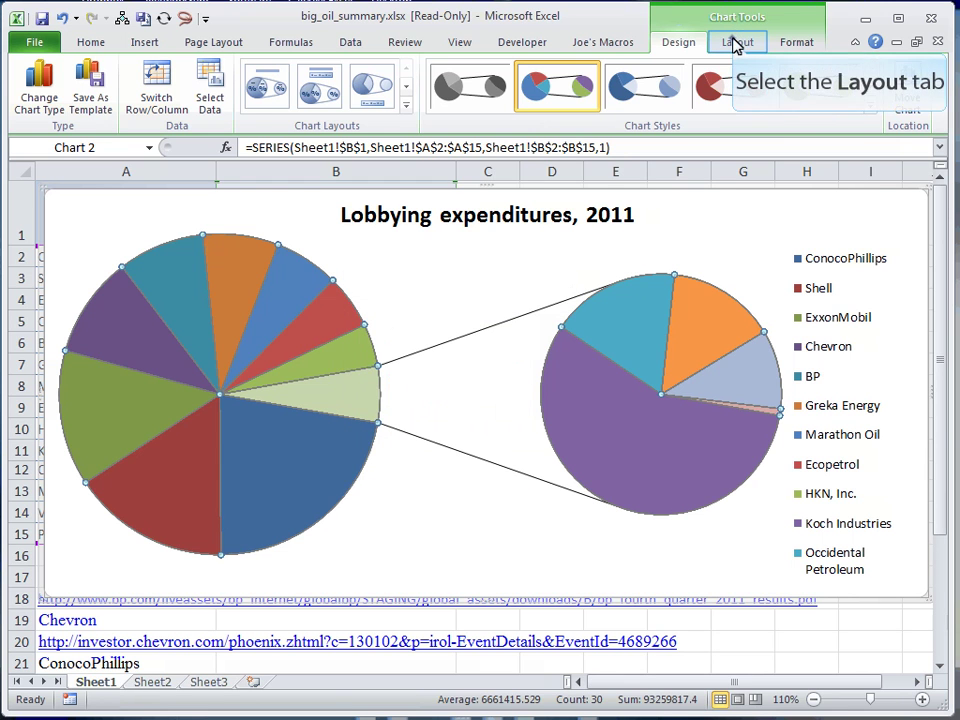
pyautogui.click(735, 45)
pyautogui.click(435, 110)
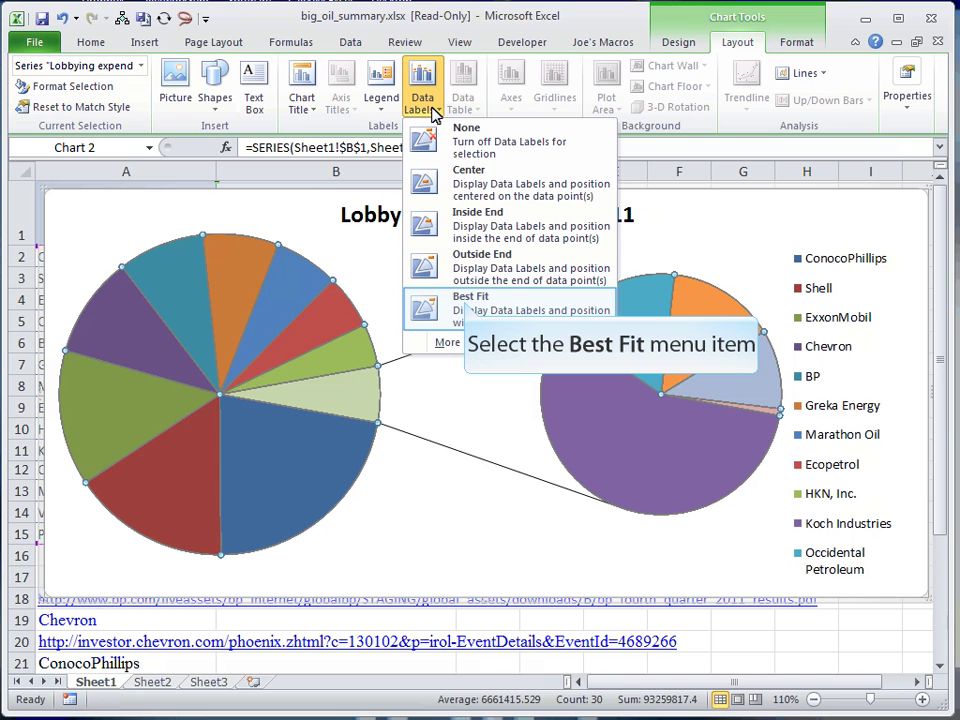
pyautogui.click(466, 305)
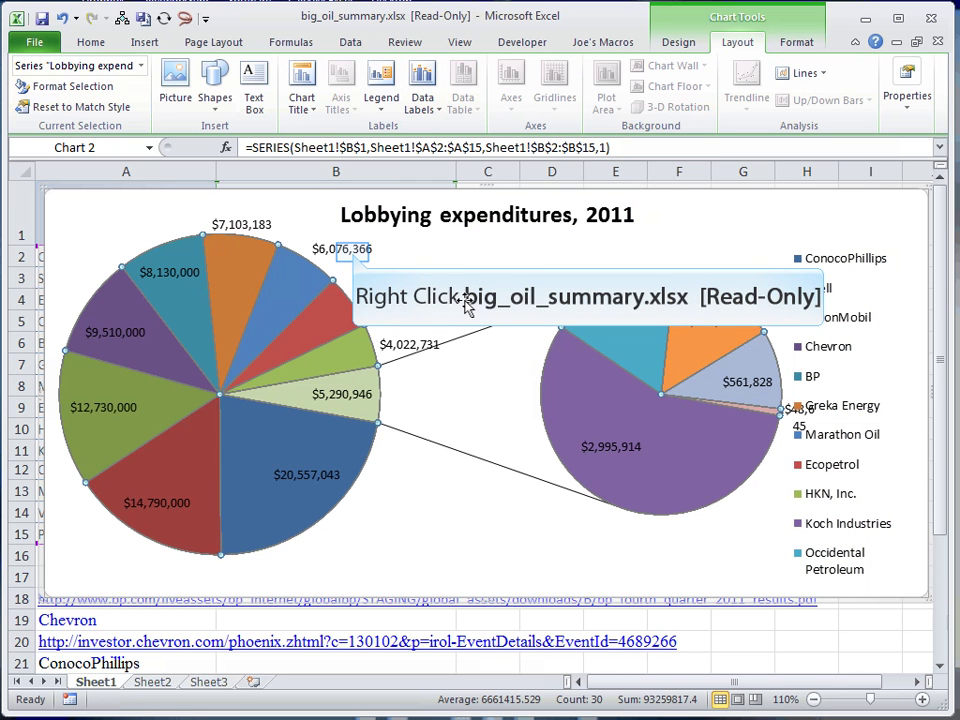
# Step: Format the pie data labels to contain the category name instead of the value
pyautogui.rightClick(355, 258)
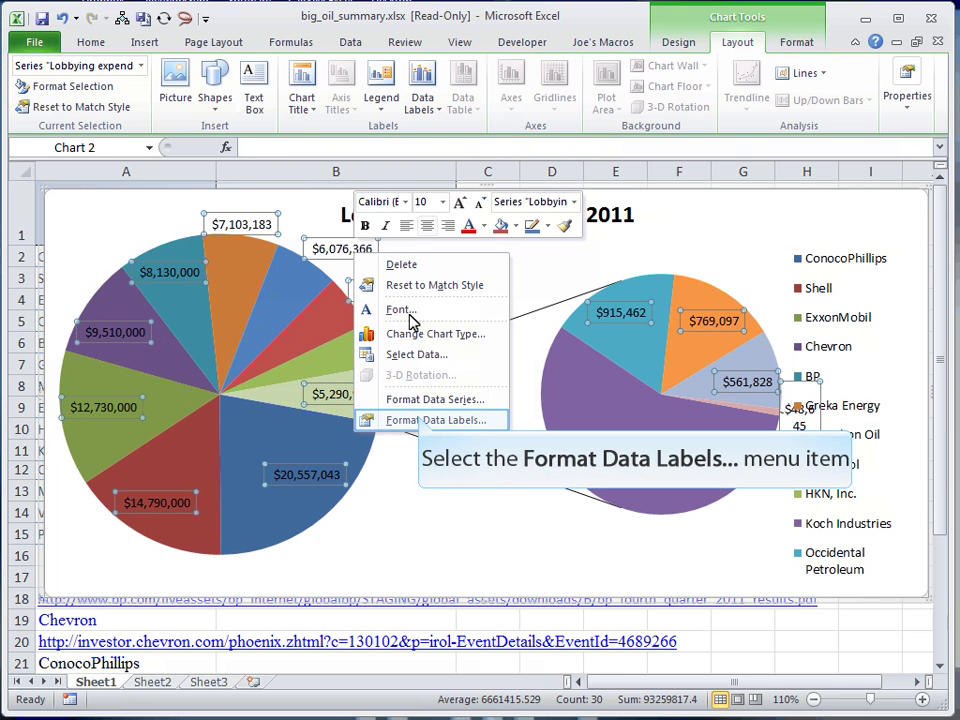
pyautogui.click(420, 419)
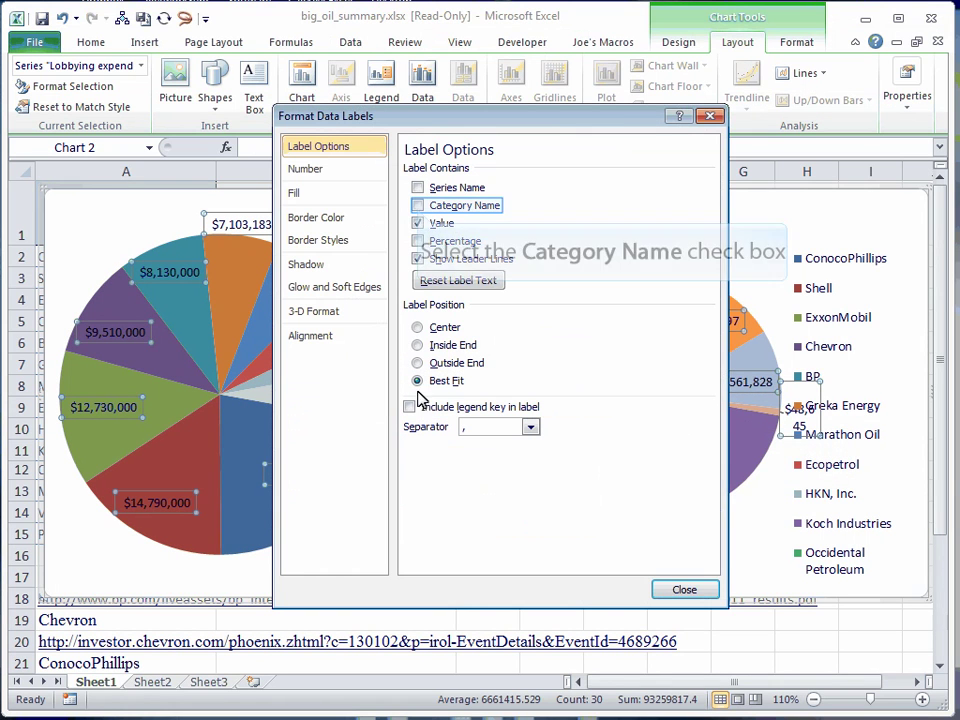
pyautogui.click(418, 205)
pyautogui.click(418, 223)
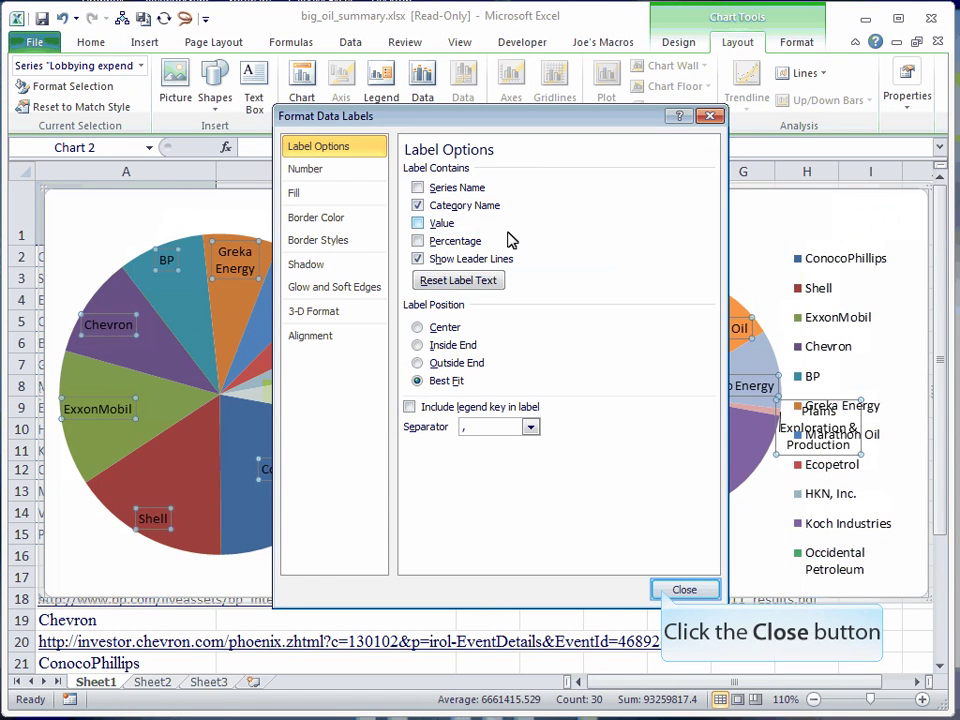
pyautogui.click(684, 589)
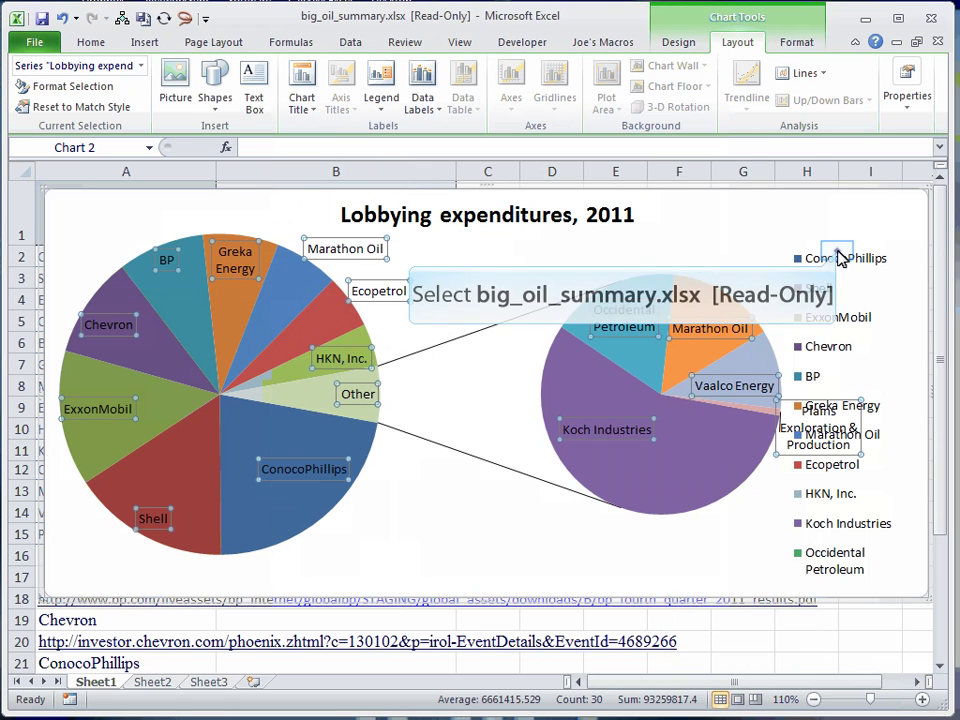
# Step: Delete the legend from the lobbying expenditures chart
pyautogui.click(835, 250)
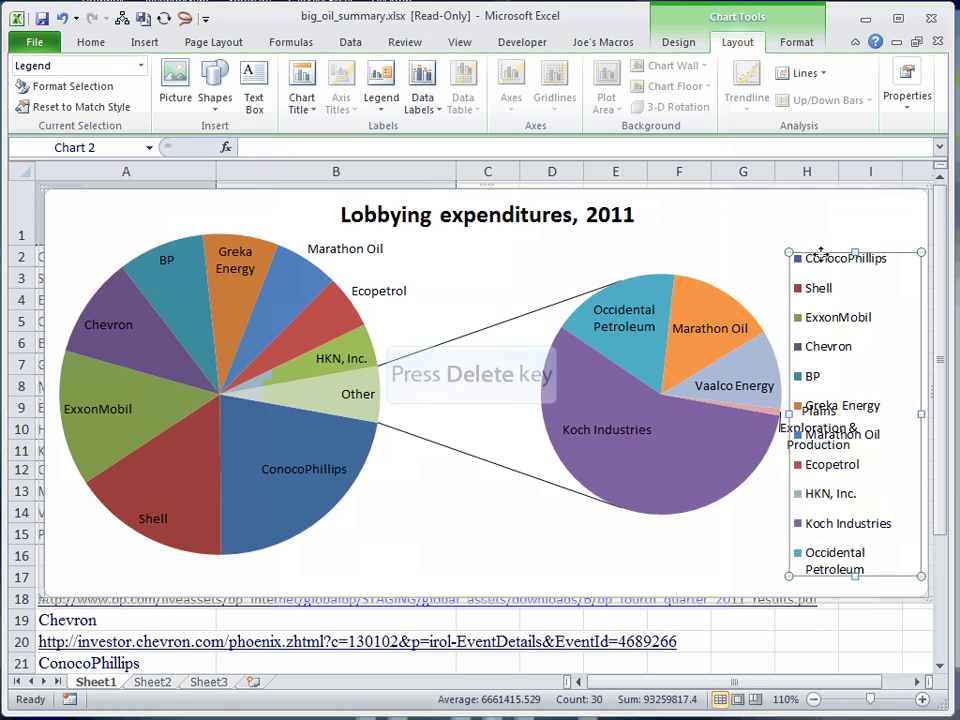
pyautogui.press('Delete')
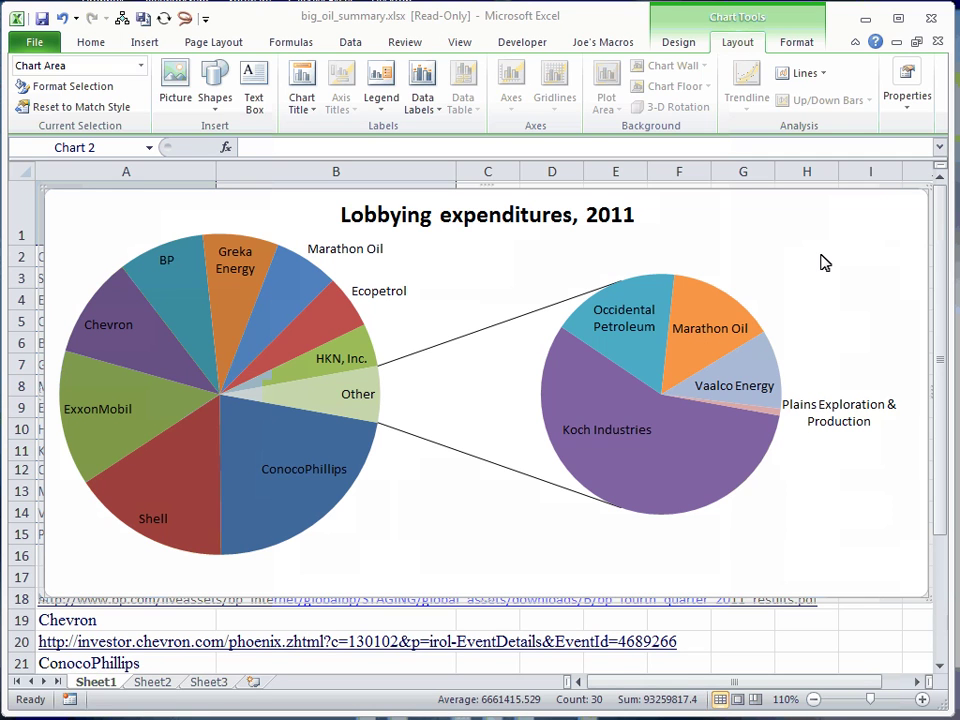
pyautogui.hotkey('ctrl', 'z')
# Step: Format the lobbying expenditures series so the second plot contains the last 4 values and has a smaller second plot size
pyautogui.click(583, 381)
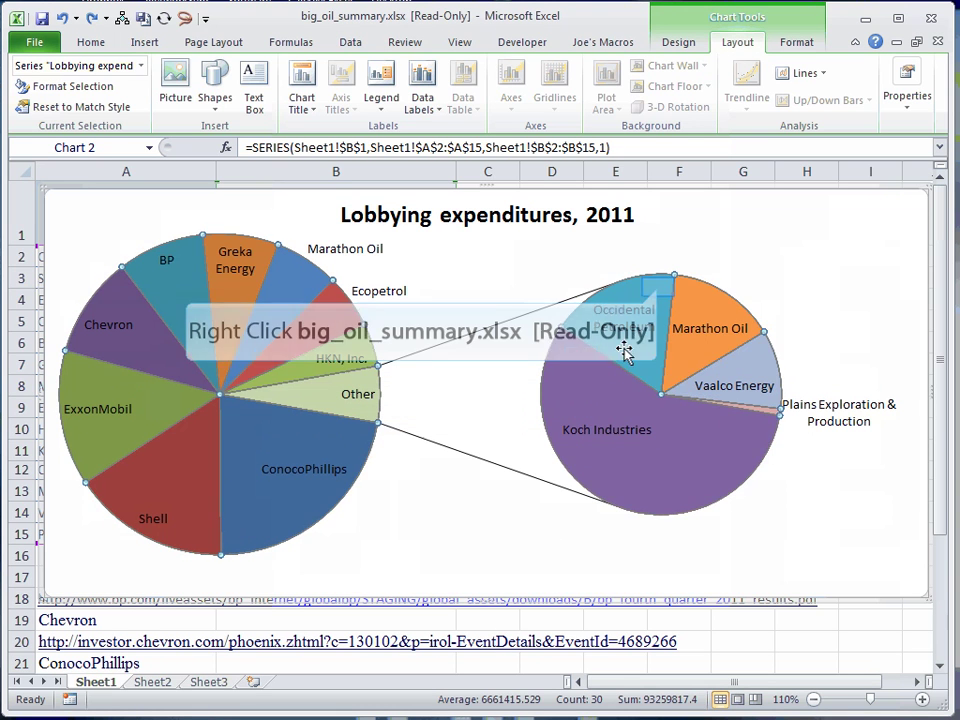
pyautogui.rightClick(658, 288)
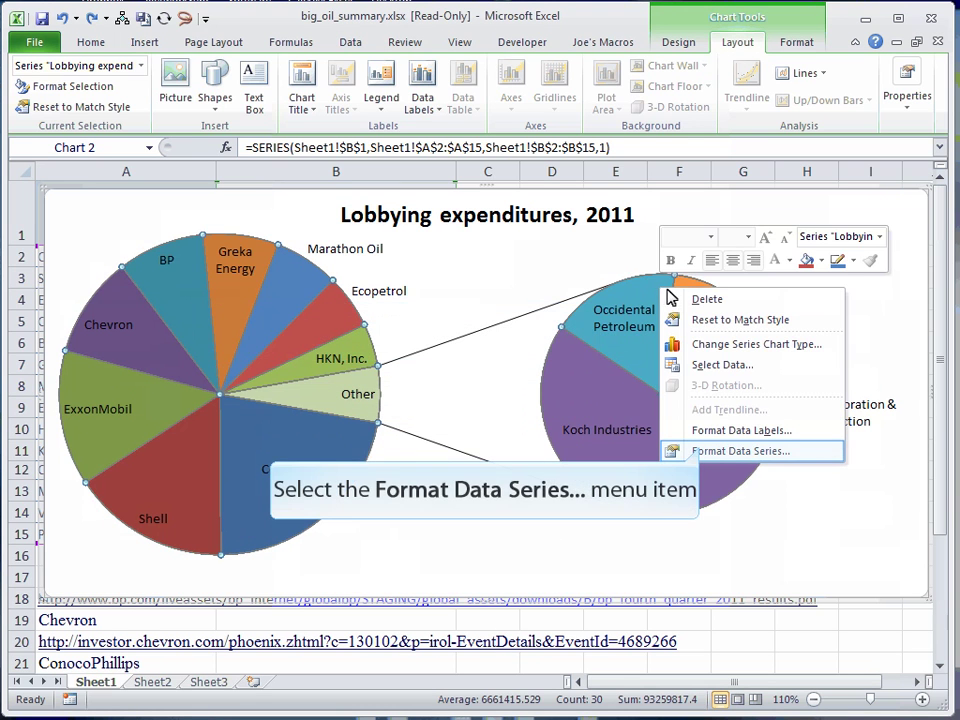
pyautogui.click(703, 451)
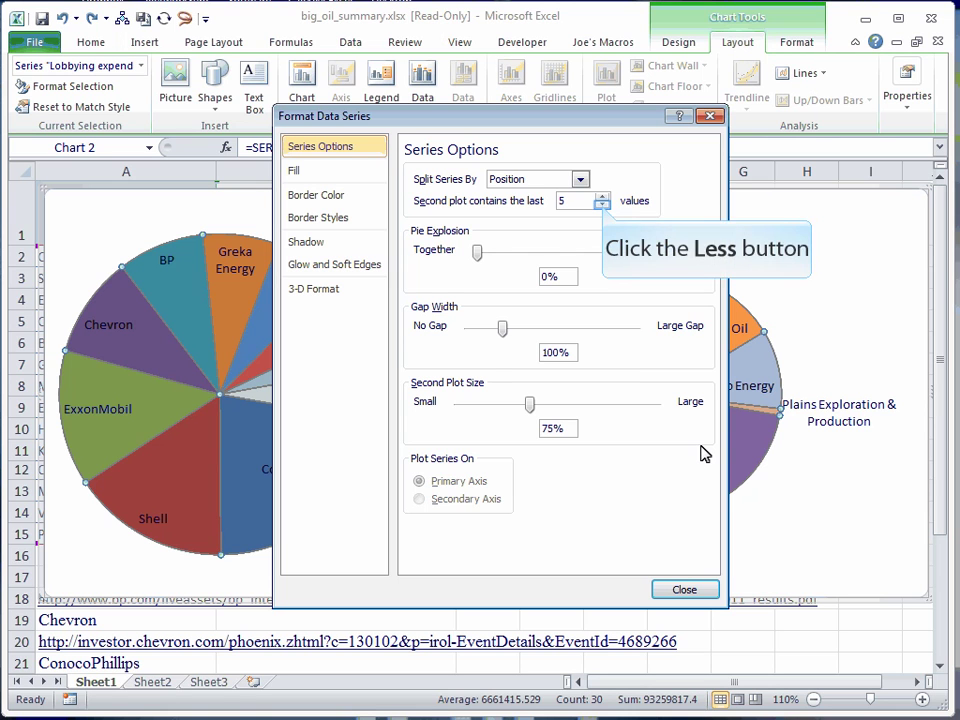
pyautogui.click(602, 205)
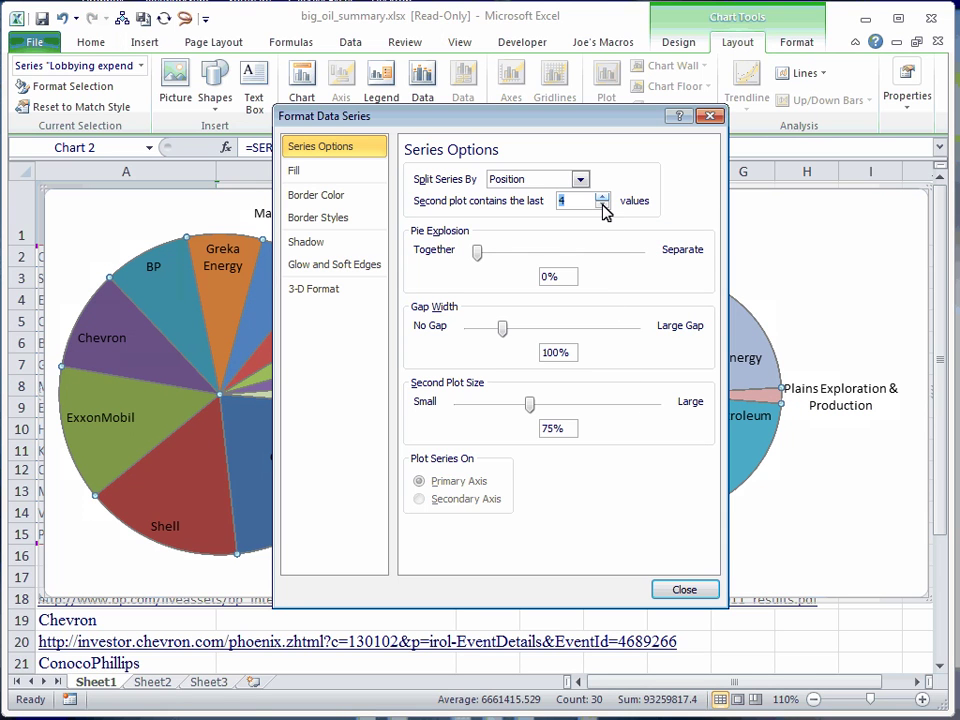
pyautogui.moveTo(529, 404); pyautogui.dragTo(490, 410)
pyautogui.click(661, 590)
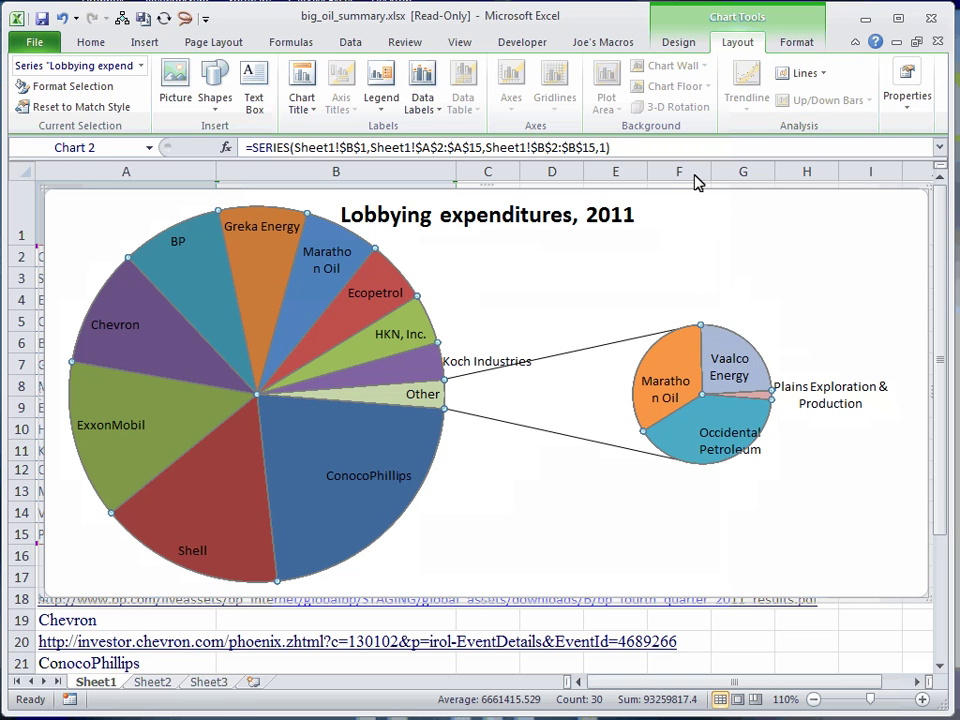
# Step: Try the green, red and multicolored flat chart styles on the lobbying expenditures chart
pyautogui.click(694, 43)
pyautogui.click(808, 82)
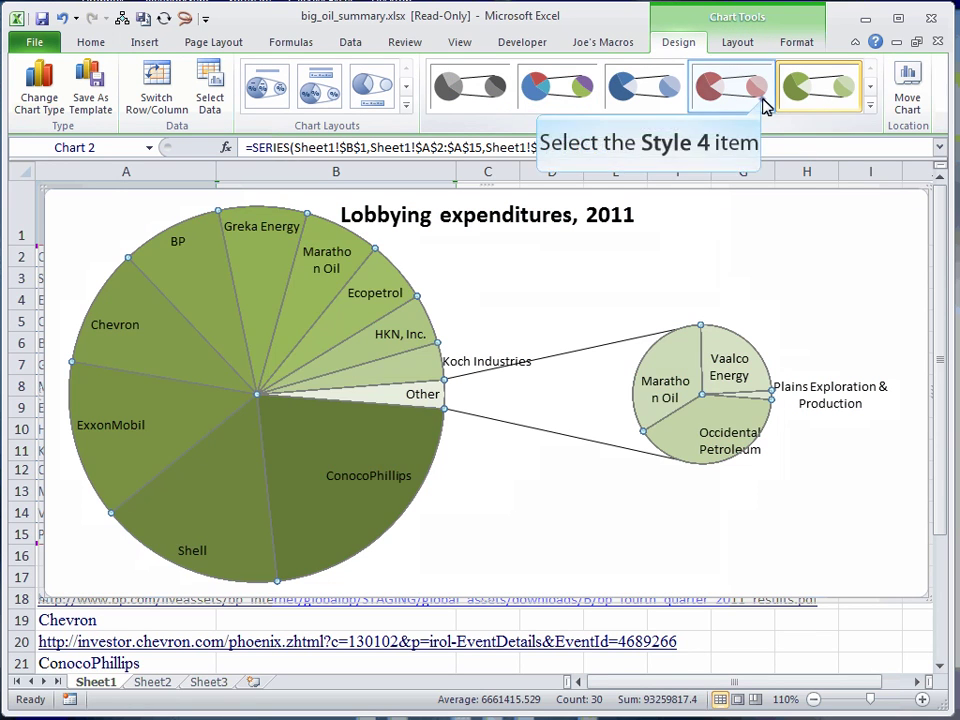
pyautogui.click(730, 86)
pyautogui.click(553, 100)
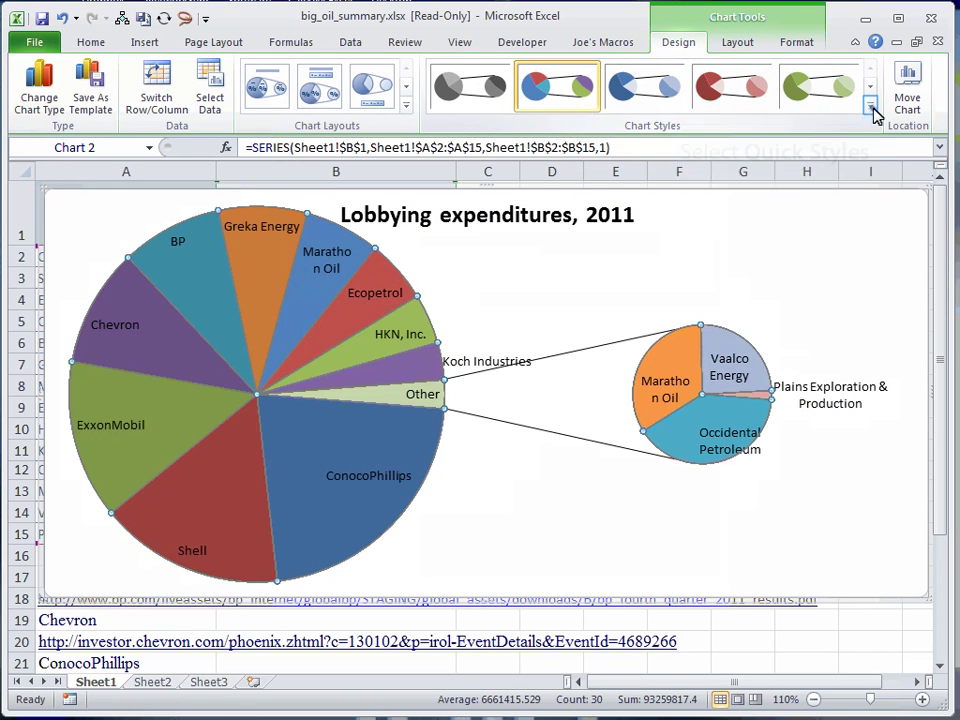
# Step: Apply the shaded blue chart style from the full style gallery to the Pie of Pie chart
pyautogui.click(870, 105)
pyautogui.click(652, 190)
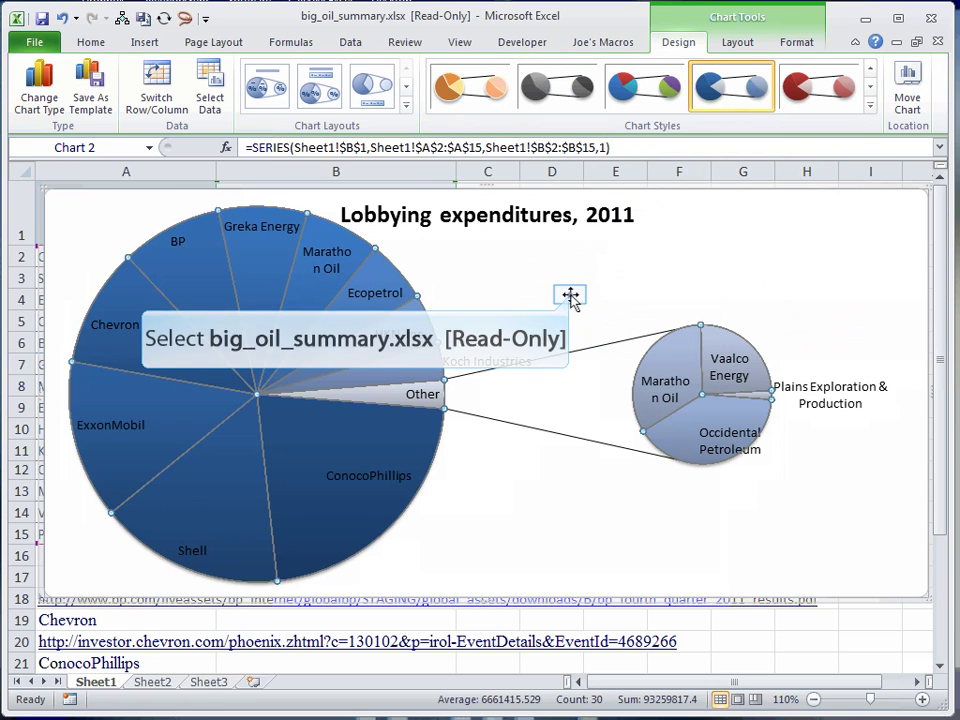
pyautogui.click(570, 294)
pyautogui.click(384, 274)
# Step: Remove the title from the lobbying expenditures chart
pyautogui.click(737, 42)
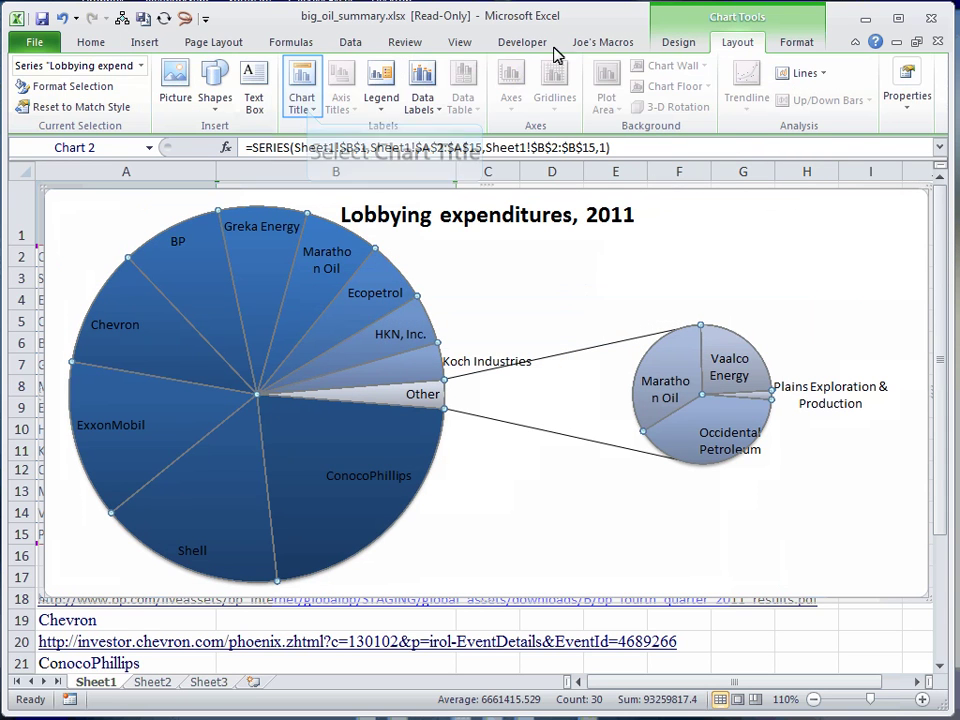
pyautogui.click(302, 100)
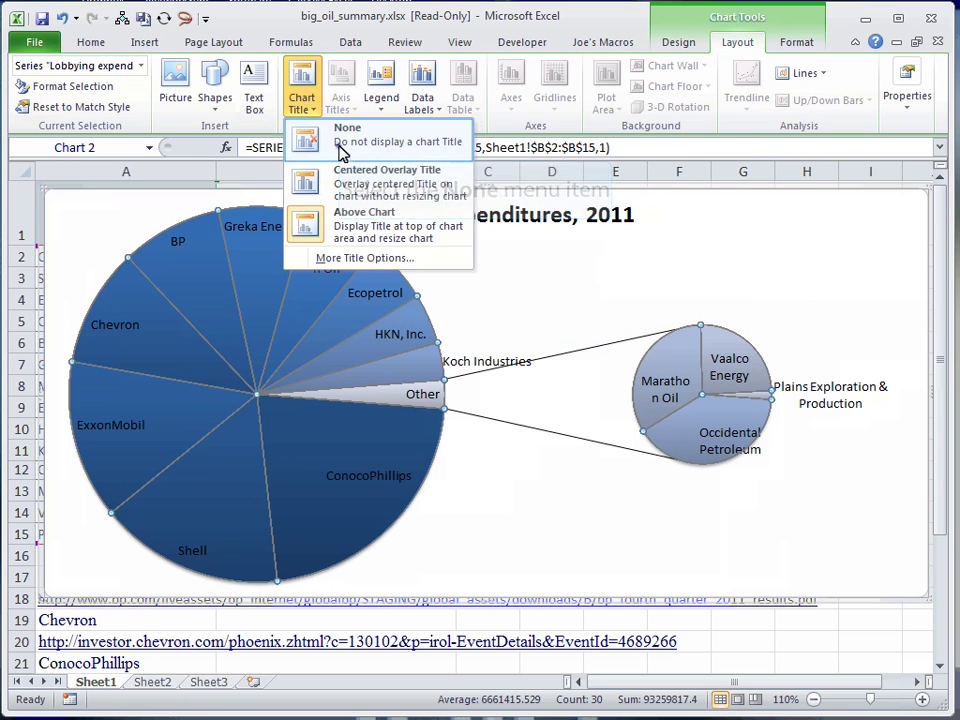
pyautogui.click(345, 138)
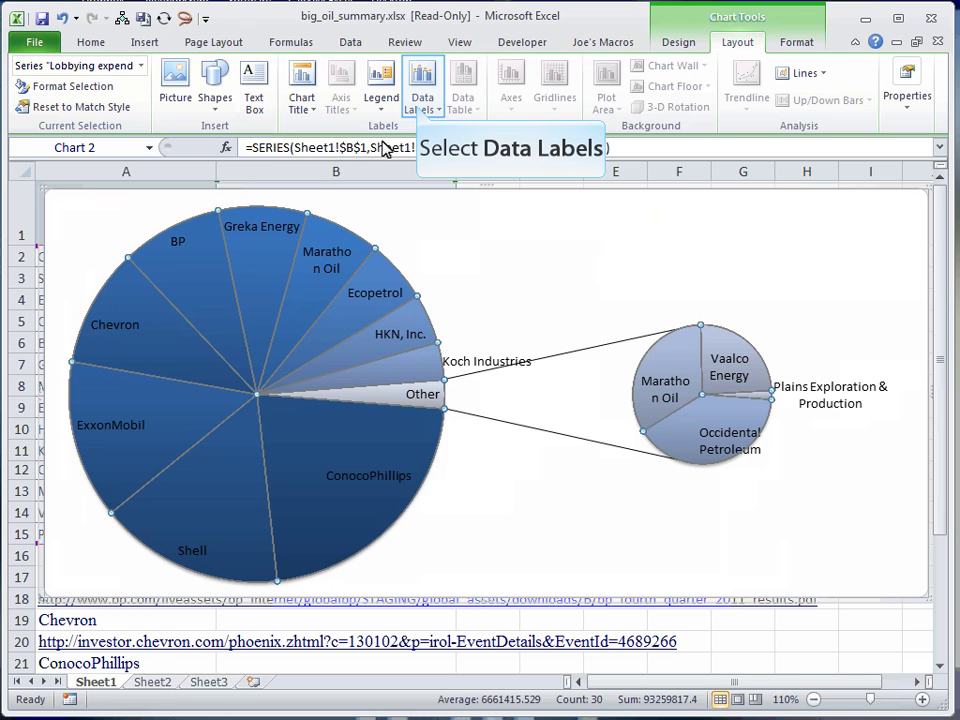
# Step: Open the pie's data label options and exclude the value so the labels contain only the category name
pyautogui.click(421, 106)
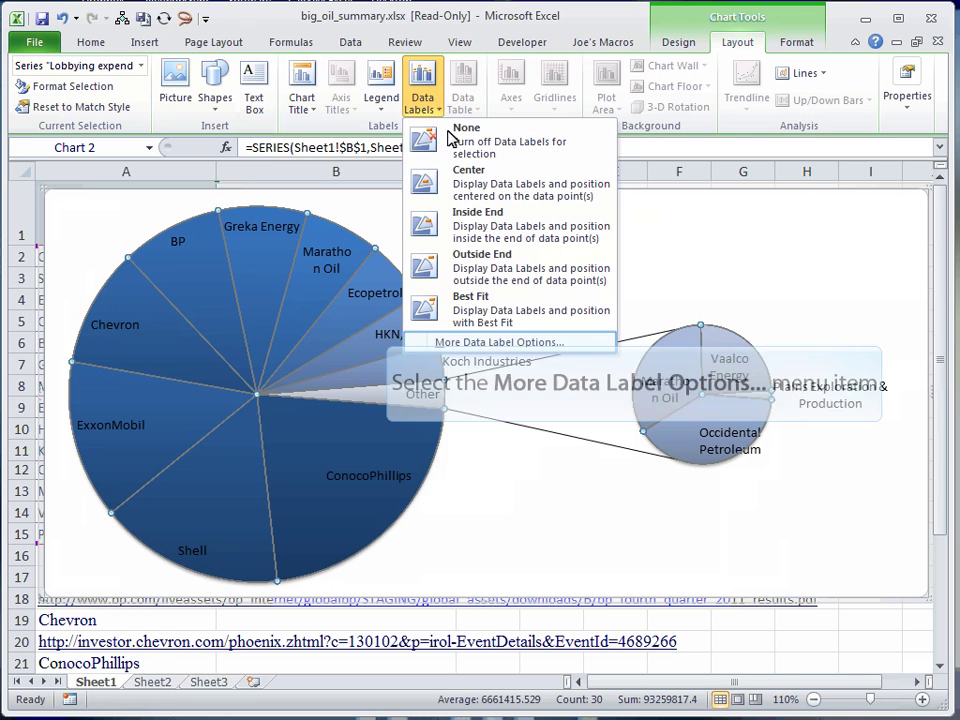
pyautogui.click(475, 343)
pyautogui.moveTo(445, 122); pyautogui.dragTo(503, 131)
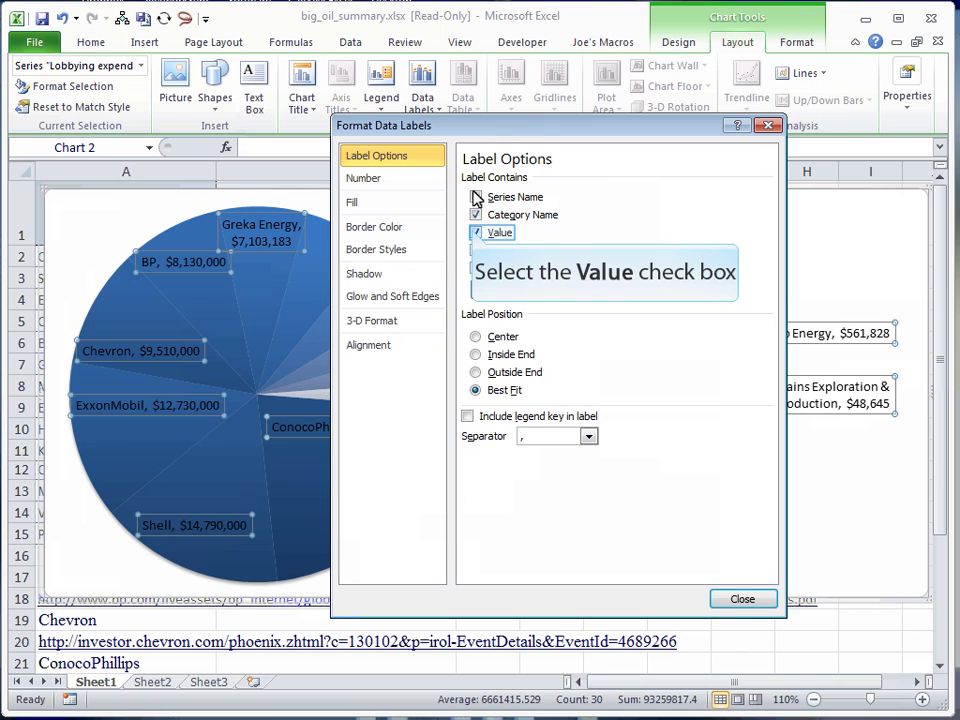
pyautogui.click(476, 232)
pyautogui.click(742, 600)
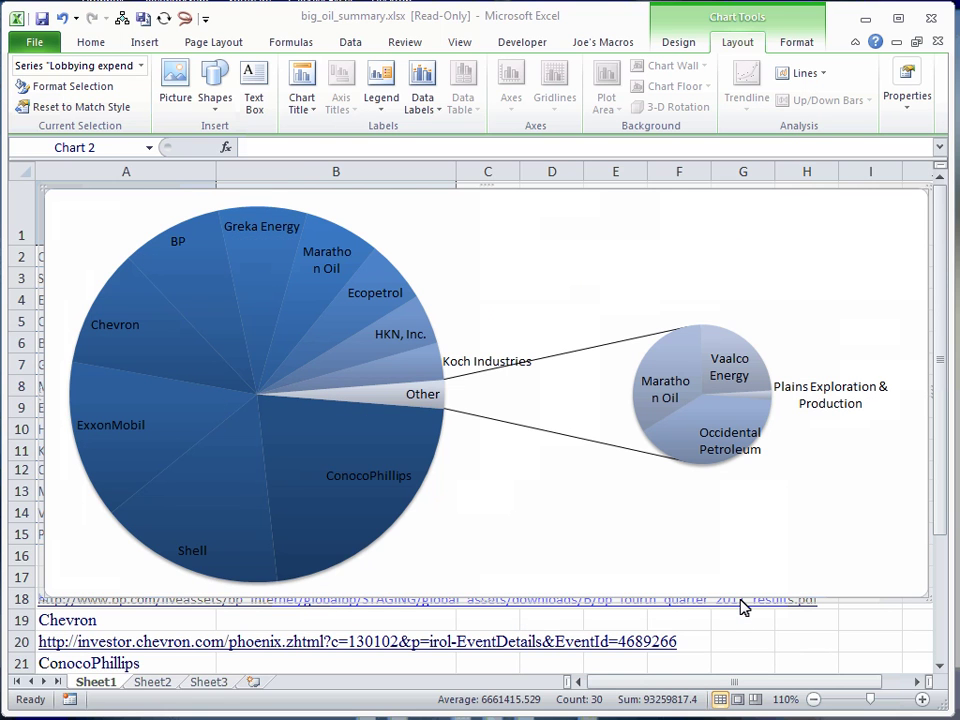